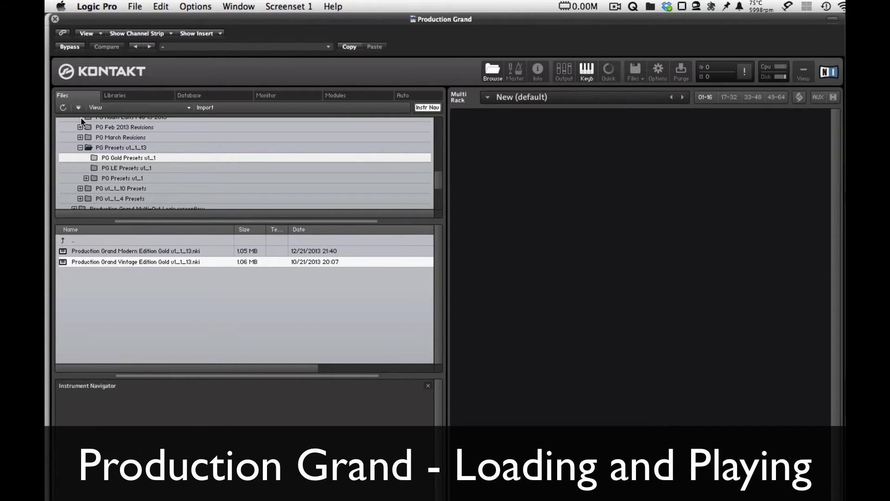
Load Production Grand Modern Edition Gold into the Multi Rack and switch on its Hammer, Inside, Outside and Room mics
{"action": "left_click", "coordinate": [108, 252]}
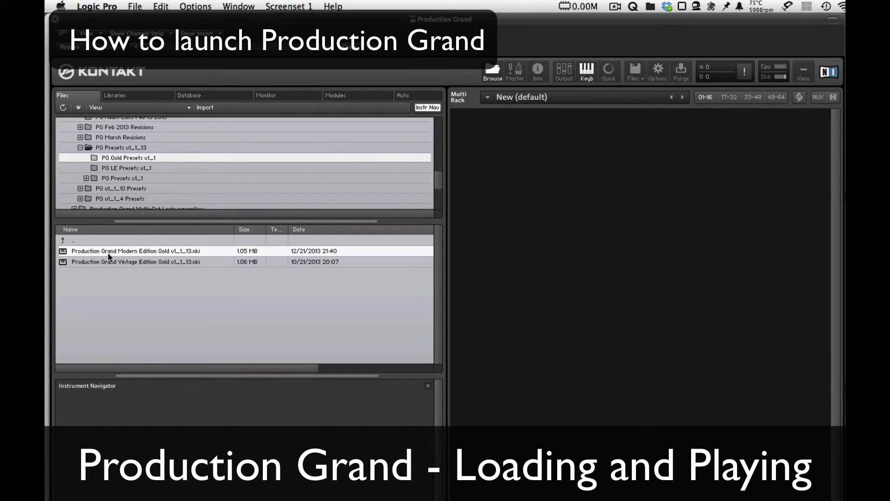
{"action": "left_click_drag", "start_coordinate": [63, 255], "coordinate": [532, 168]}
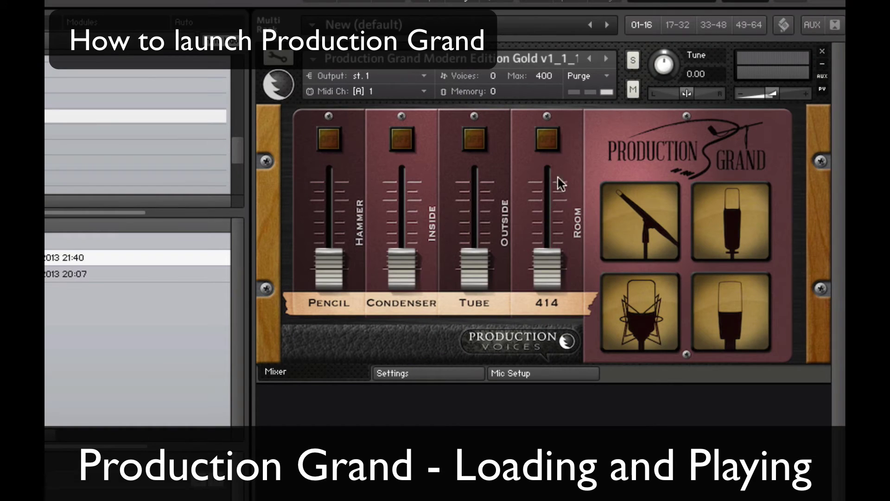
{"action": "left_click", "coordinate": [330, 141]}
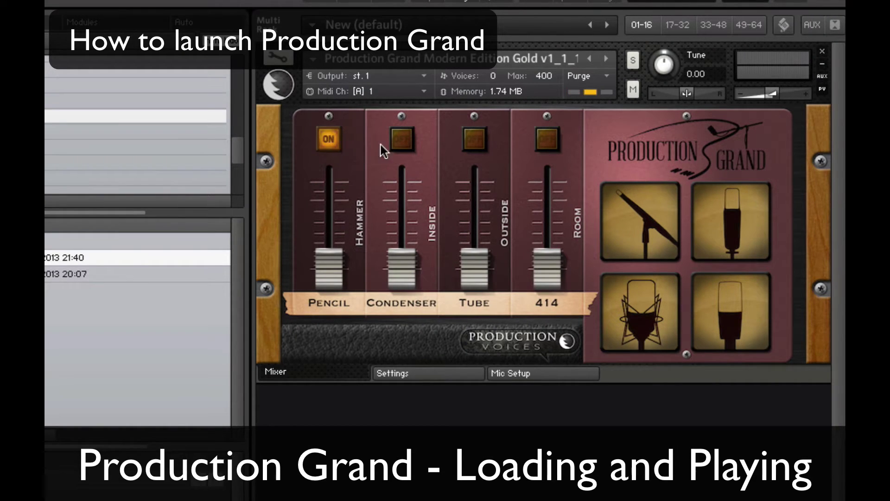
{"action": "left_click", "coordinate": [401, 142]}
{"action": "left_click", "coordinate": [474, 139]}
{"action": "left_click", "coordinate": [547, 140]}
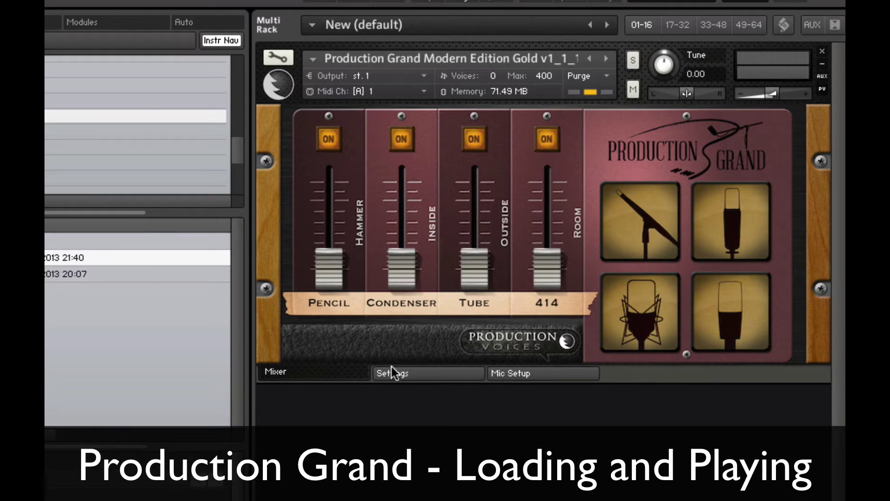
Turn on Pedal Noise and Key Release in the Modern Edition's Settings, then return to its Mixer page
{"action": "left_click", "coordinate": [427, 375]}
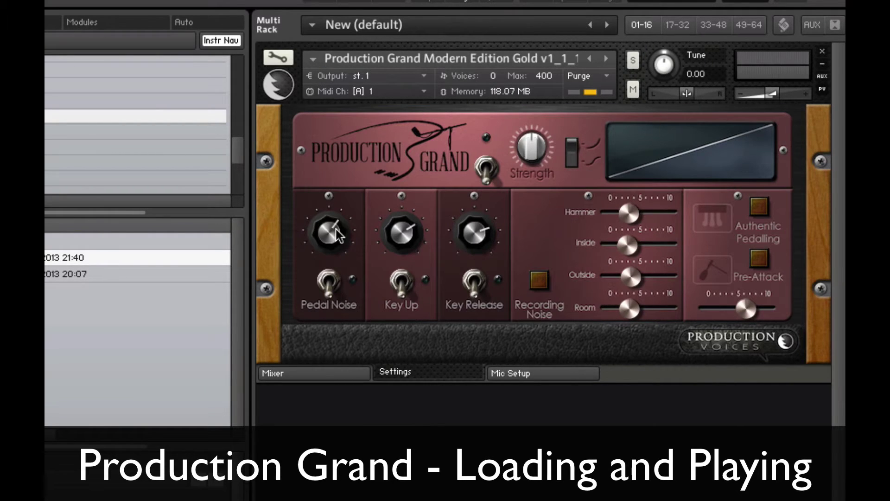
{"action": "left_click", "coordinate": [328, 280]}
{"action": "left_click", "coordinate": [473, 281]}
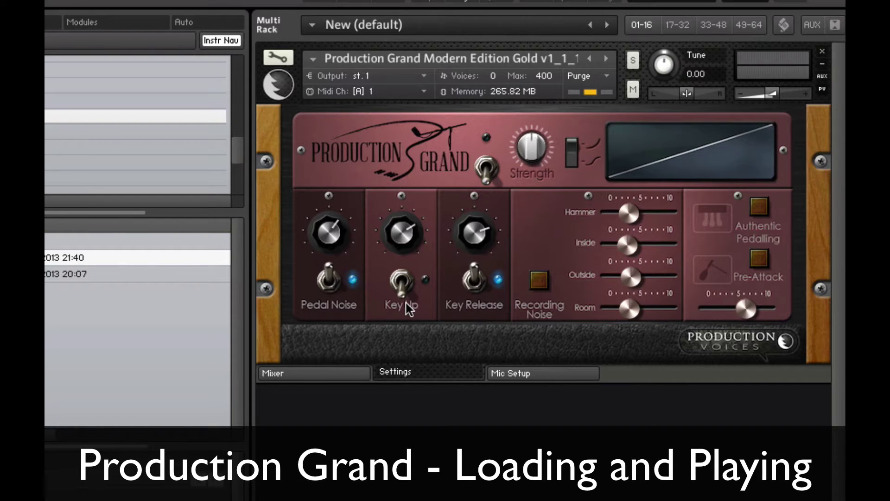
{"action": "left_click", "coordinate": [310, 372]}
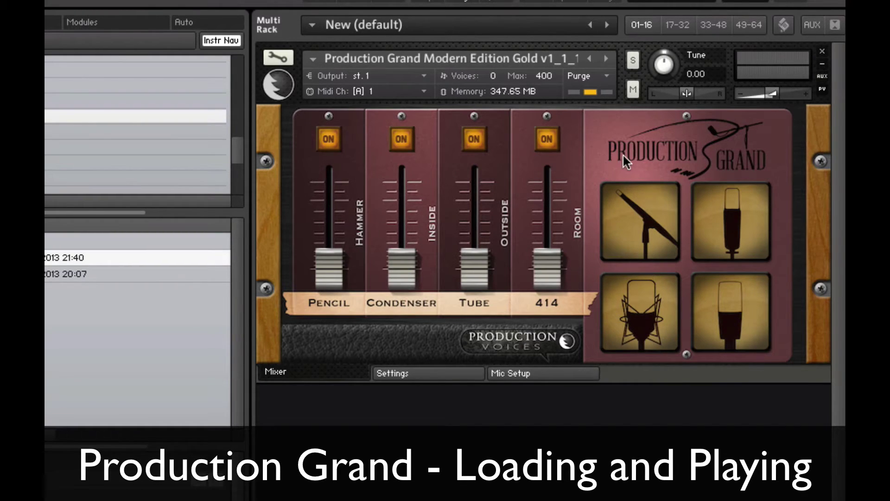
Drag Production Grand Vintage Edition Gold v1_1_13.nki from Finder into the Kontakt Multi Rack
{"action": "key", "text": "super+Tab"}
{"action": "key", "text": "super+Tab"}
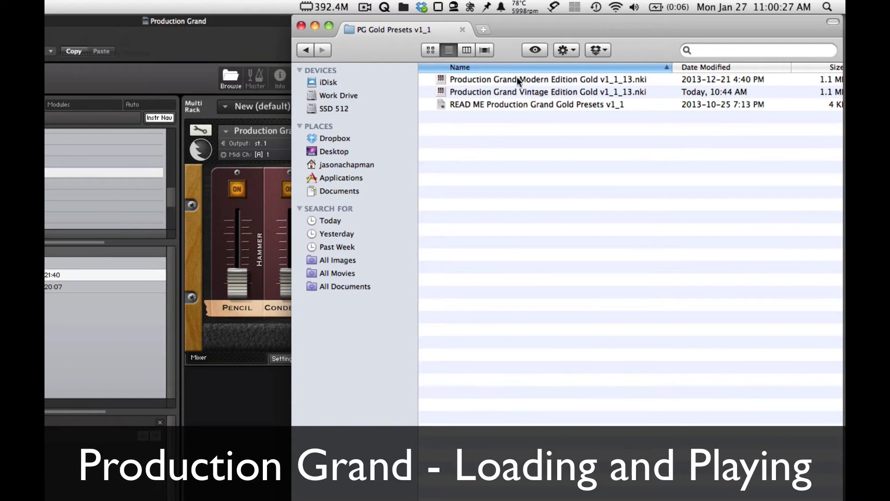
{"action": "left_click", "coordinate": [506, 93]}
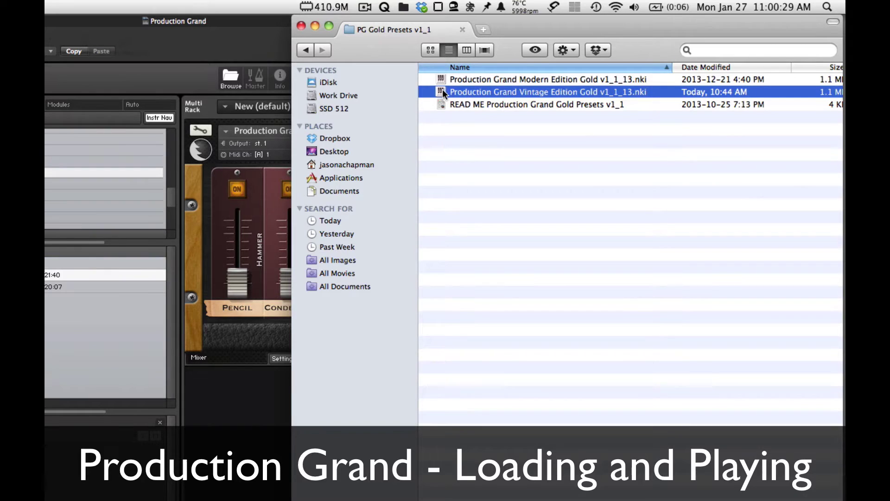
{"action": "left_click_drag", "start_coordinate": [441, 89], "coordinate": [228, 408]}
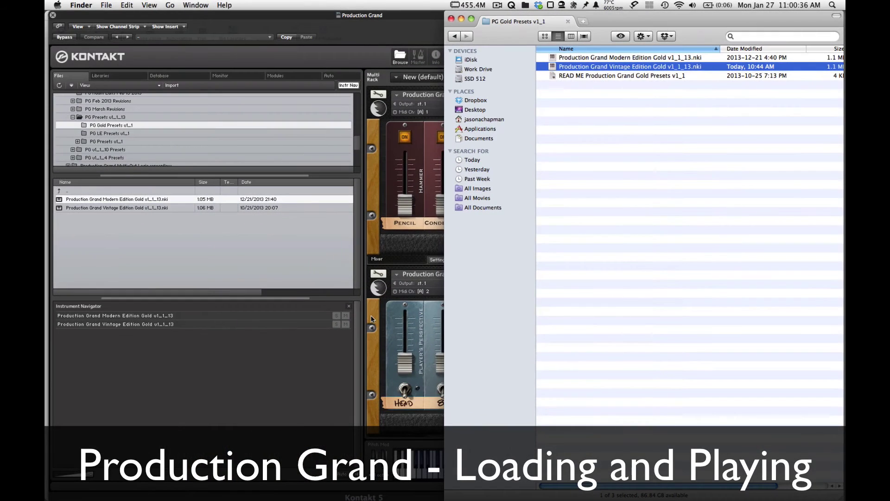
{"action": "left_click", "coordinate": [372, 319]}
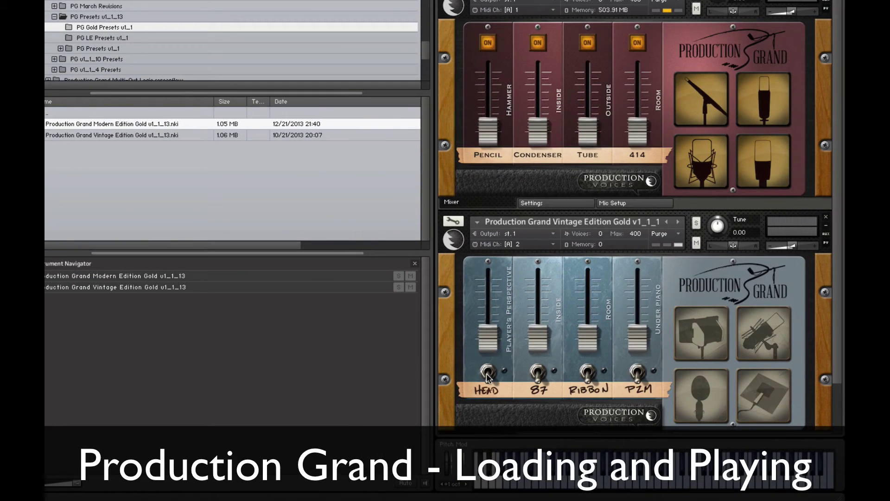
Switch on the Vintage Edition's HEAD, 87, RIBBON and PZM mic channels
{"action": "left_click", "coordinate": [488, 374]}
{"action": "left_click", "coordinate": [538, 372]}
{"action": "left_click", "coordinate": [588, 373]}
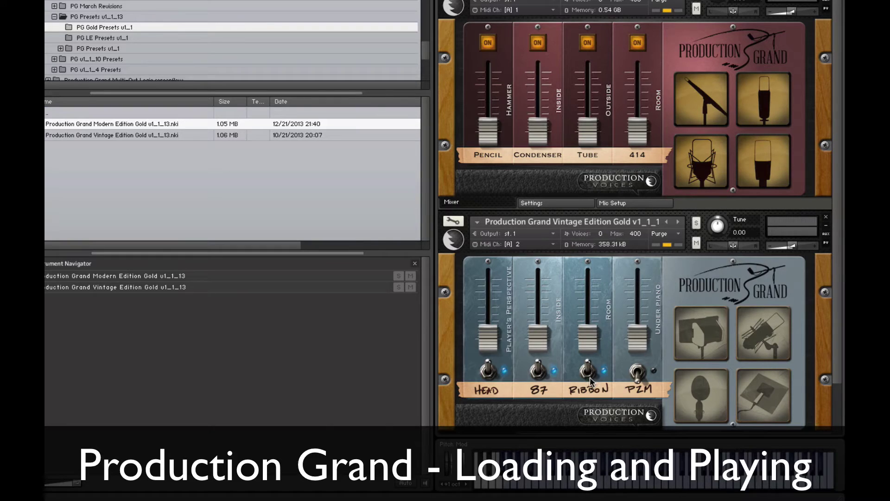
{"action": "left_click", "coordinate": [638, 374]}
Enable Pedal Noise and Key Release in the Vintage Edition's Settings, then return to its Mixer
{"action": "scroll", "coordinate": [631, 378], "scroll_direction": "down", "scroll_amount": 3}
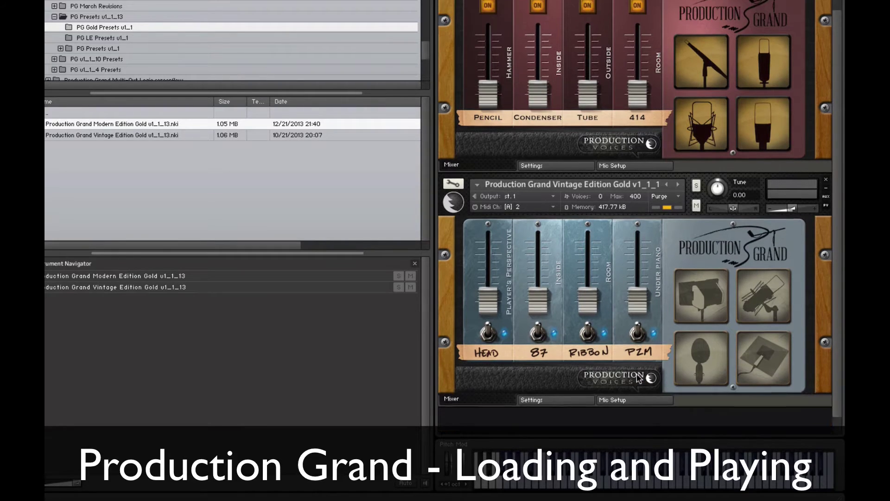
{"action": "left_click", "coordinate": [550, 383]}
{"action": "left_click", "coordinate": [488, 318]}
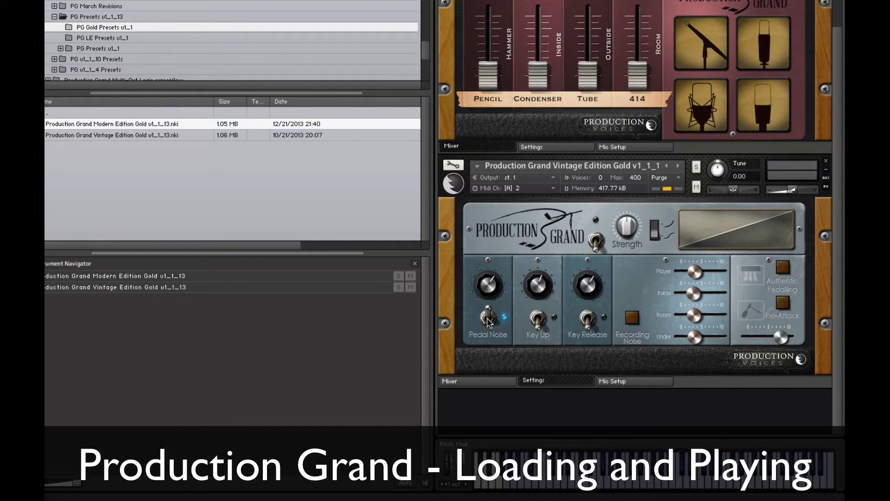
{"action": "left_click", "coordinate": [588, 320]}
{"action": "scroll", "coordinate": [588, 326], "scroll_direction": "up", "scroll_amount": 2}
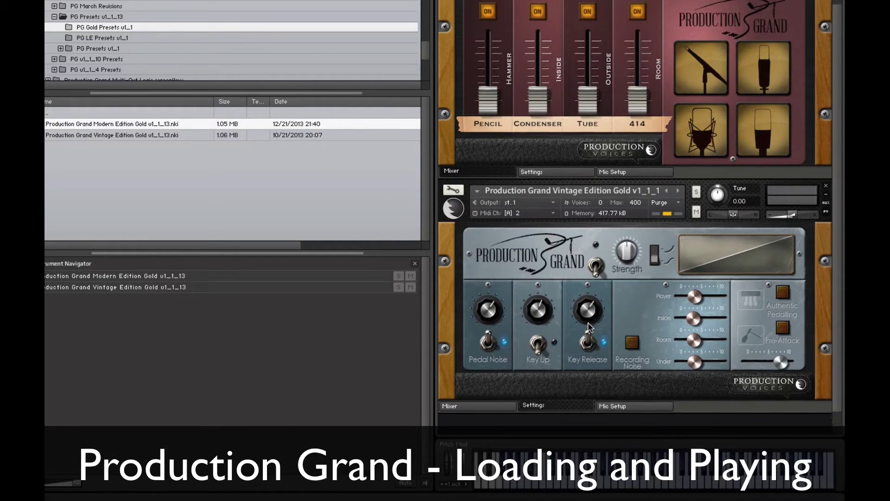
{"action": "left_click", "coordinate": [464, 412]}
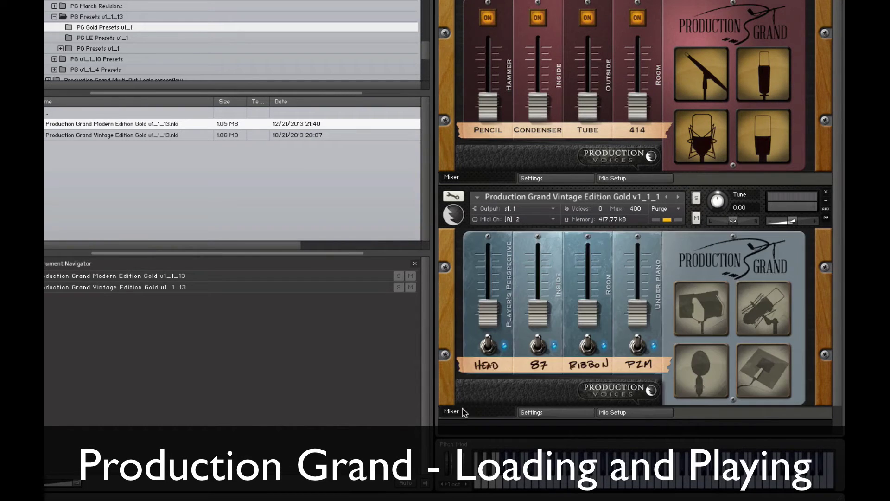
Push the Modern Edition's PENCIL (Hammer) fader up near the top of its track
{"action": "scroll", "coordinate": [594, 288], "scroll_direction": "up", "scroll_amount": 1}
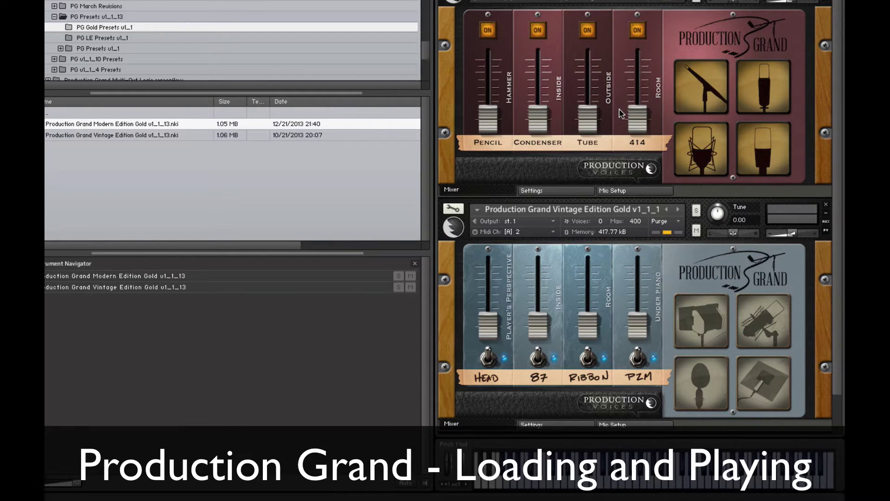
{"action": "scroll", "coordinate": [620, 109], "scroll_direction": "up", "scroll_amount": 1}
{"action": "scroll", "coordinate": [620, 108], "scroll_direction": "down", "scroll_amount": 1}
{"action": "scroll", "coordinate": [619, 108], "scroll_direction": "up", "scroll_amount": 1}
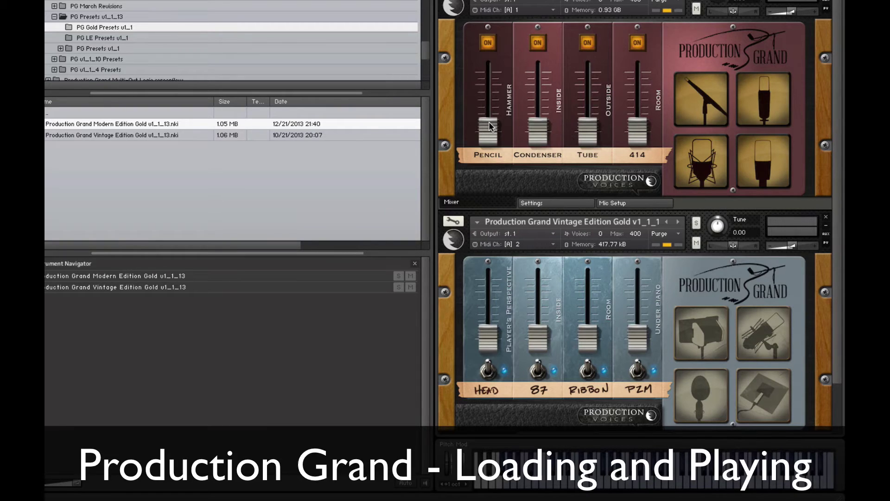
{"action": "left_click_drag", "start_coordinate": [490, 126], "coordinate": [491, 80]}
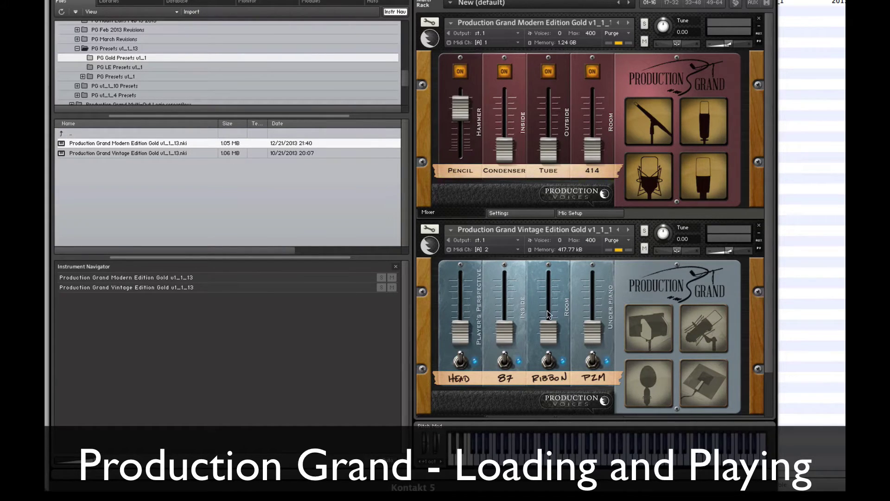
Drag the Vintage Edition's 87 (Inside) fader up above the other three mics
{"action": "left_click_drag", "start_coordinate": [506, 331], "coordinate": [505, 292]}
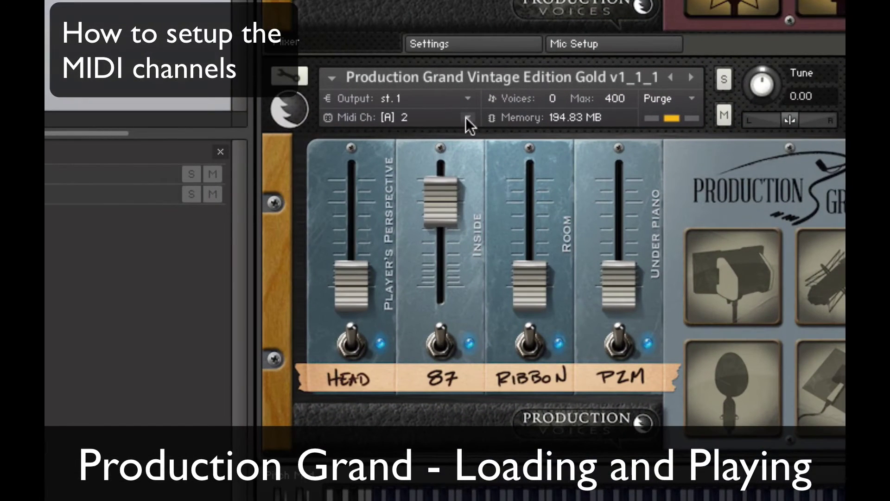
Set the Vintage Edition's Midi Ch to Port A [from host] channel 1
{"action": "left_click", "coordinate": [515, 245]}
{"action": "mouse_move", "coordinate": [468, 158]}
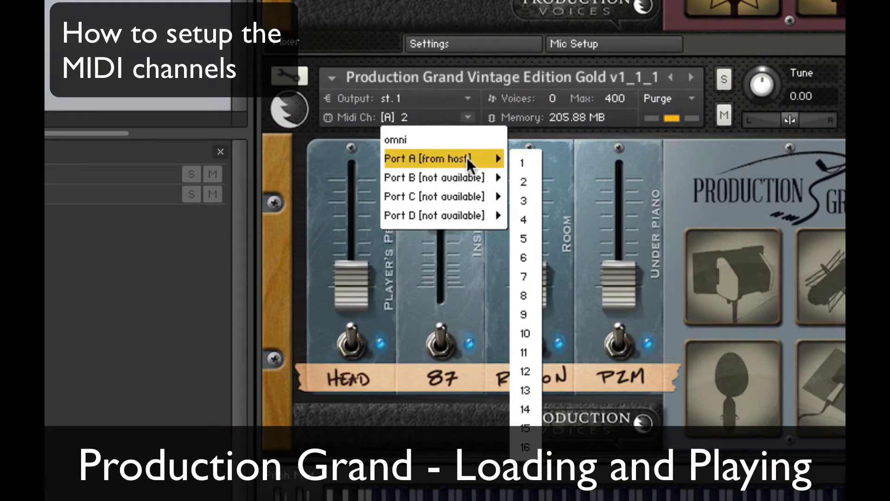
{"action": "left_click", "coordinate": [518, 160]}
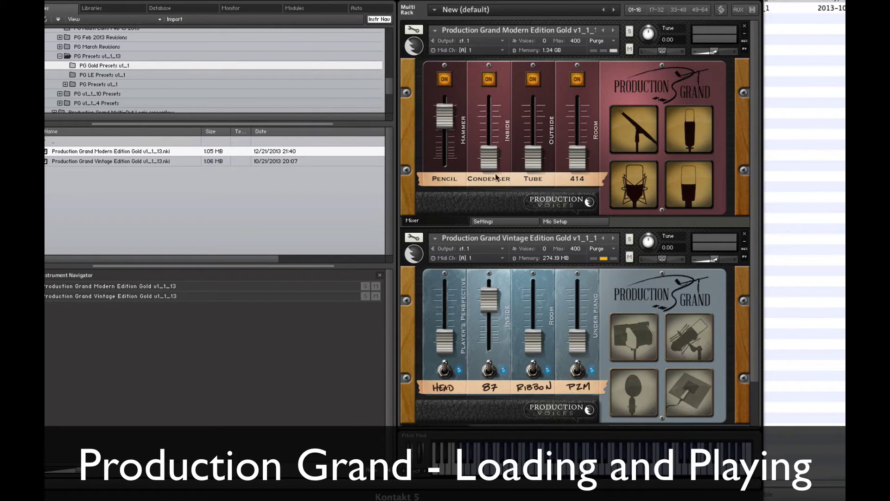
Lower the Vintage Edition's 87 fader to match the HEAD, RIBBON and PZM levels
{"action": "left_click_drag", "start_coordinate": [480, 305], "coordinate": [473, 411]}
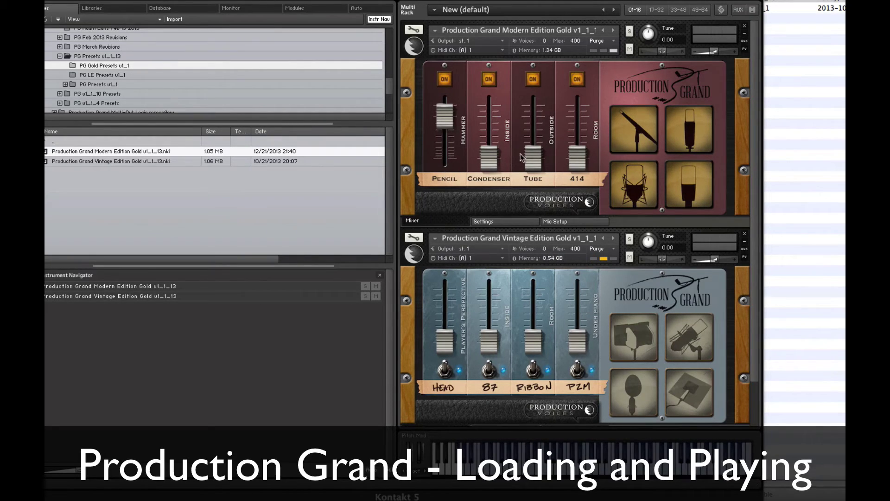
Raise the Modern Edition's 414 (Room) fader, then its Condenser (Inside) fader
{"action": "left_click_drag", "start_coordinate": [579, 159], "coordinate": [578, 78]}
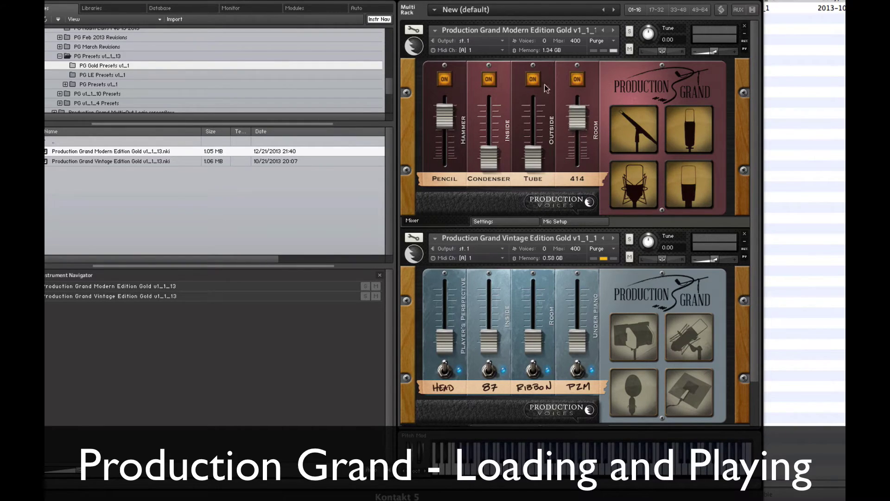
{"action": "left_click_drag", "start_coordinate": [488, 154], "coordinate": [490, 126]}
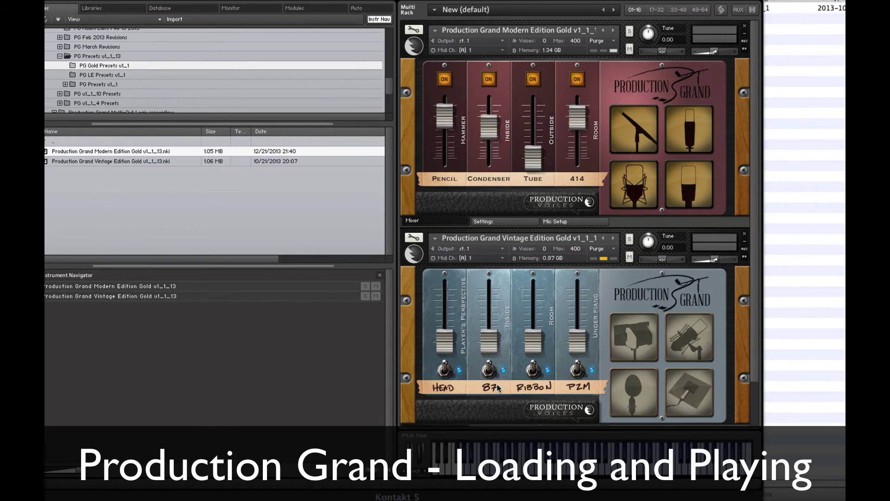
{"action": "scroll", "coordinate": [525, 227], "scroll_direction": "down", "scroll_amount": 2}
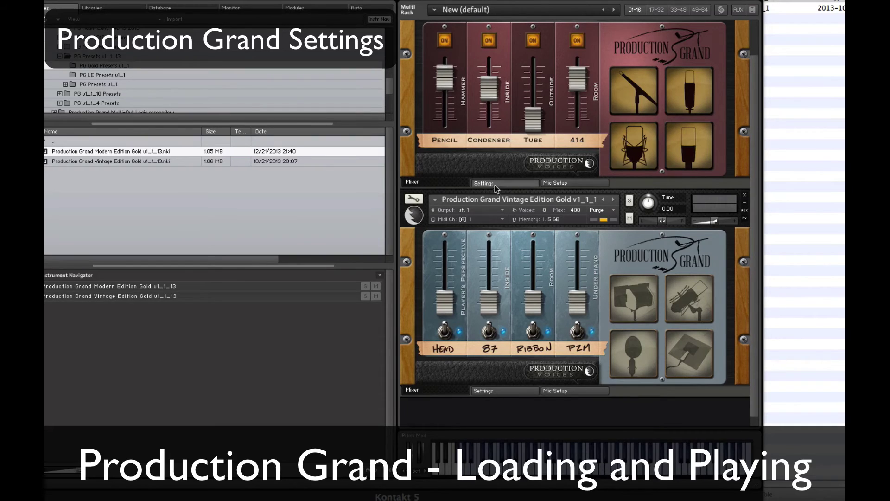
Show the Settings pages of the Vintage Edition and then the Modern Edition
{"action": "left_click", "coordinate": [506, 390]}
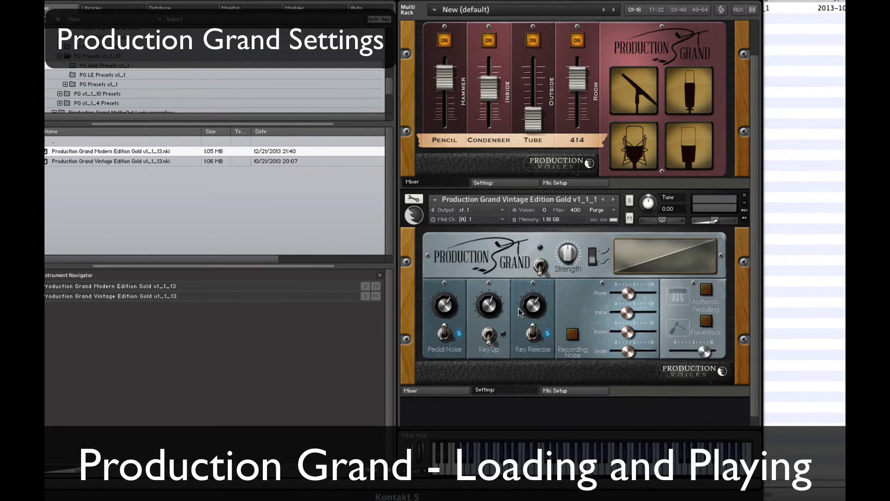
{"action": "left_click", "coordinate": [503, 182]}
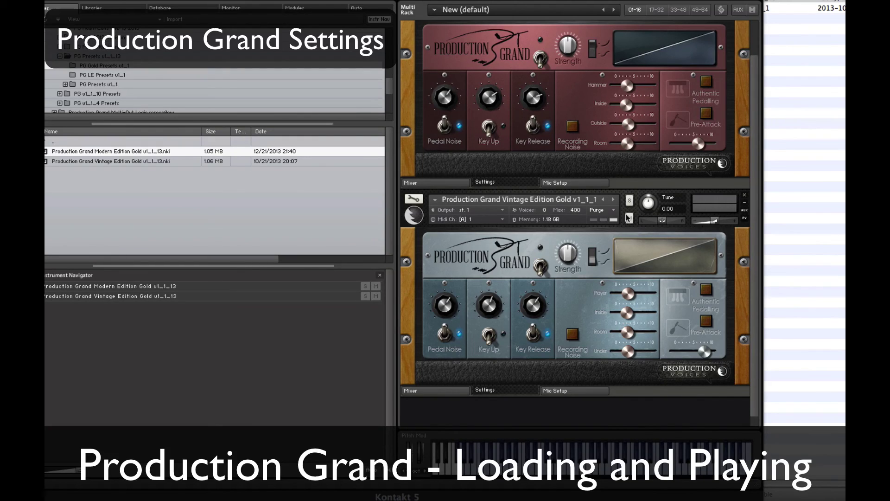
Check the Mic Setup diagrams of Modern and Vintage Editions, then return both to their Mixer pages
{"action": "left_click", "coordinate": [556, 183]}
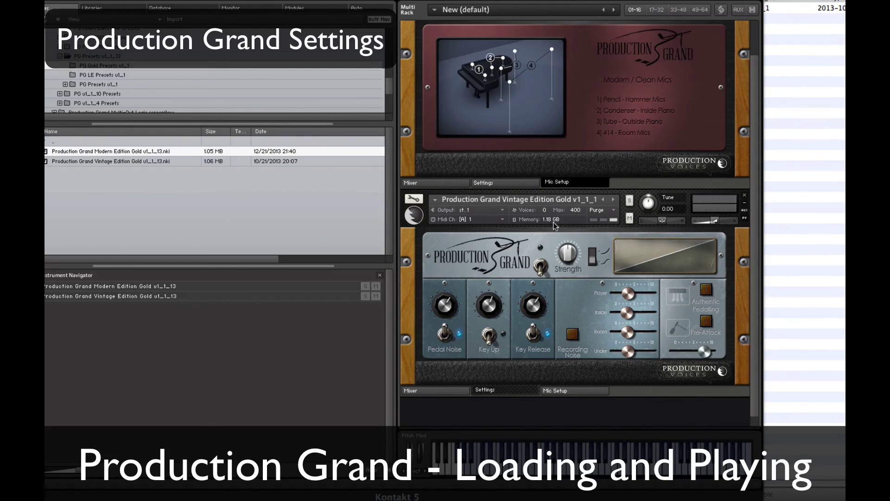
{"action": "left_click", "coordinate": [562, 391]}
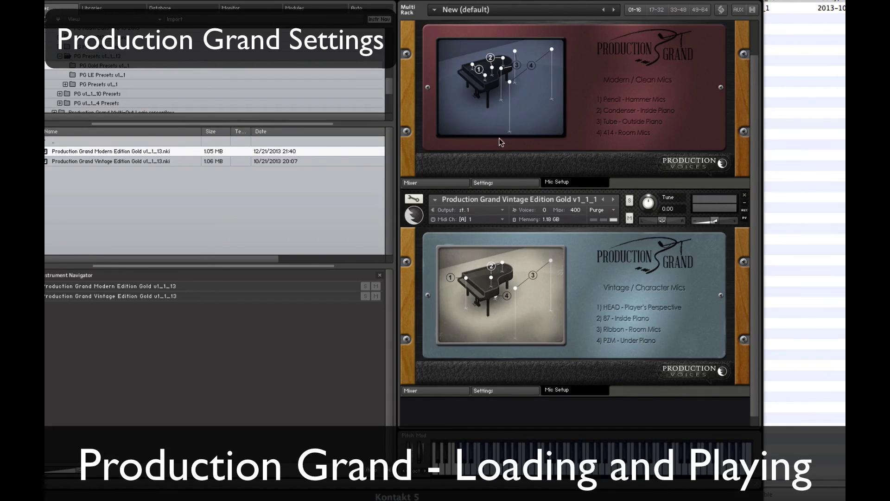
{"action": "left_click", "coordinate": [437, 182]}
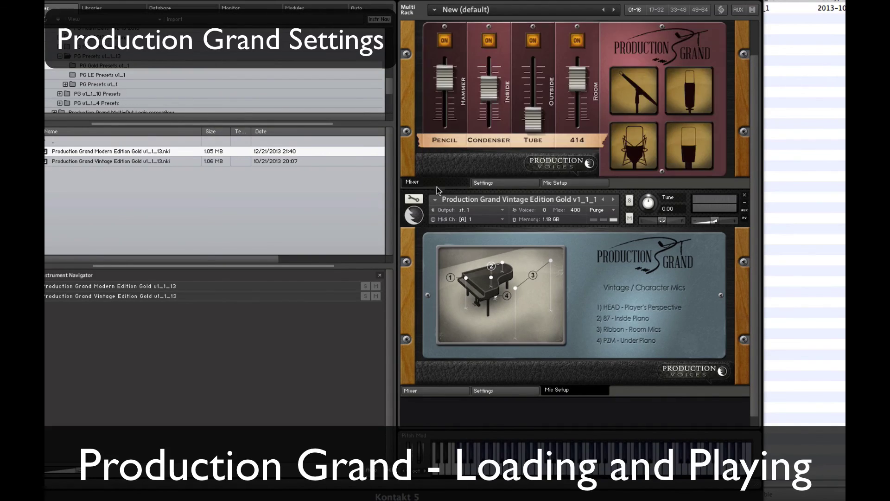
{"action": "left_click", "coordinate": [426, 393]}
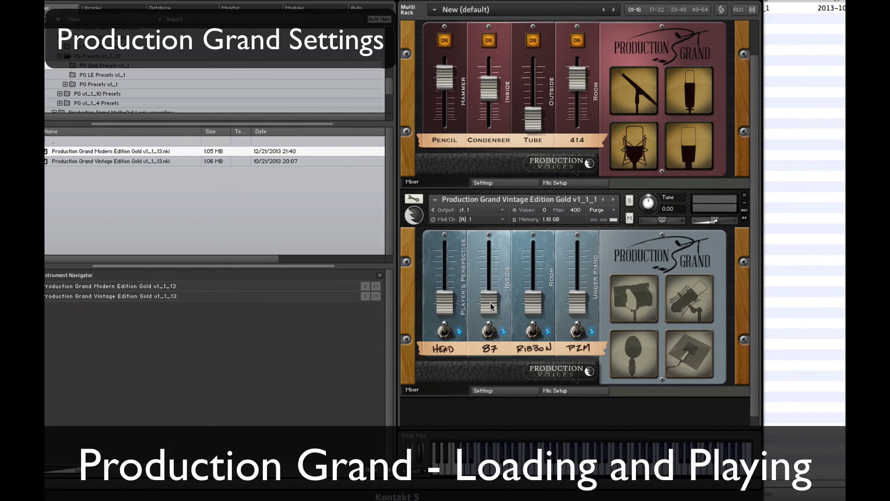
Raise the Vintage 87 mic, mute the Modern Condenser and 414 mics, and lower Pencil slightly
{"action": "left_click_drag", "start_coordinate": [492, 306], "coordinate": [491, 265]}
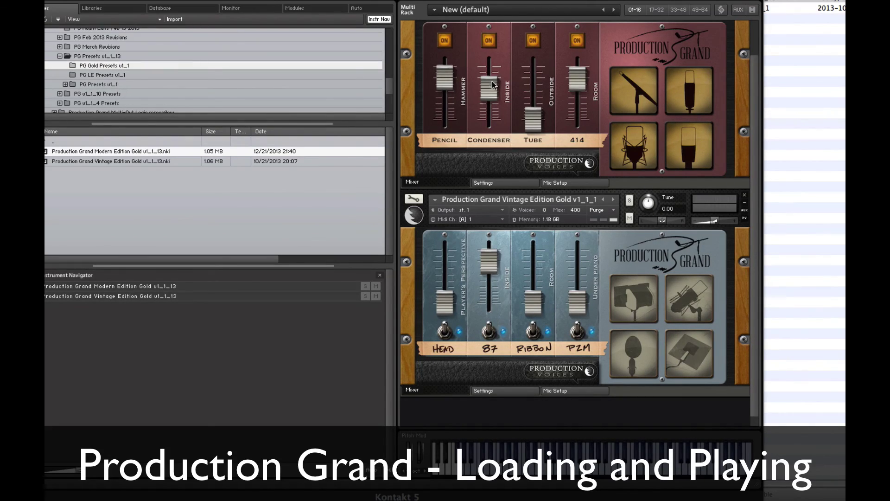
{"action": "left_click_drag", "start_coordinate": [490, 83], "coordinate": [488, 206]}
{"action": "left_click_drag", "start_coordinate": [577, 77], "coordinate": [558, 185]}
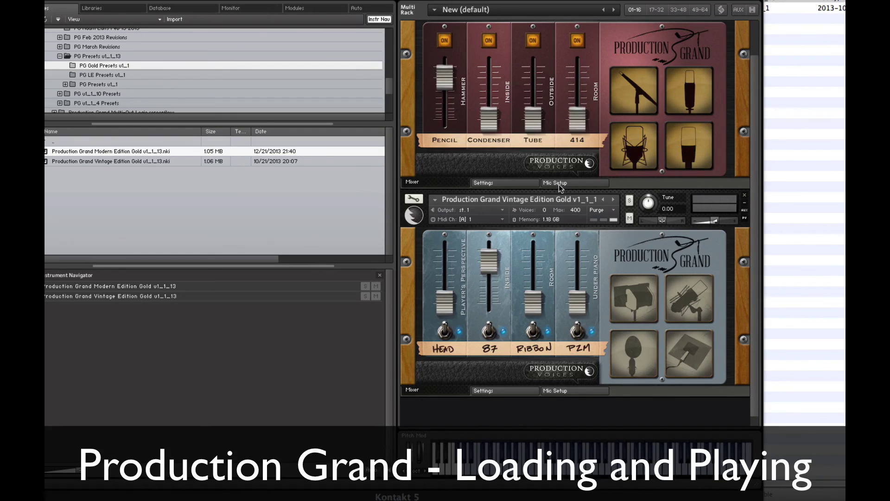
{"action": "left_click_drag", "start_coordinate": [453, 81], "coordinate": [448, 103]}
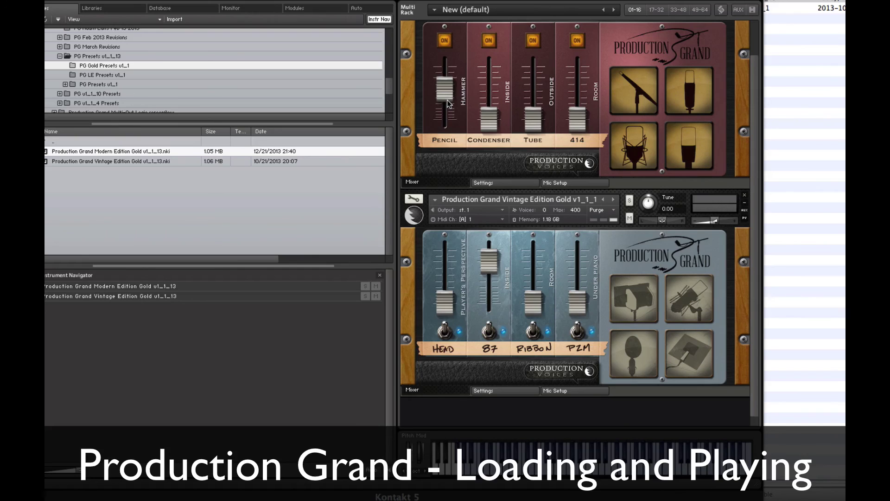